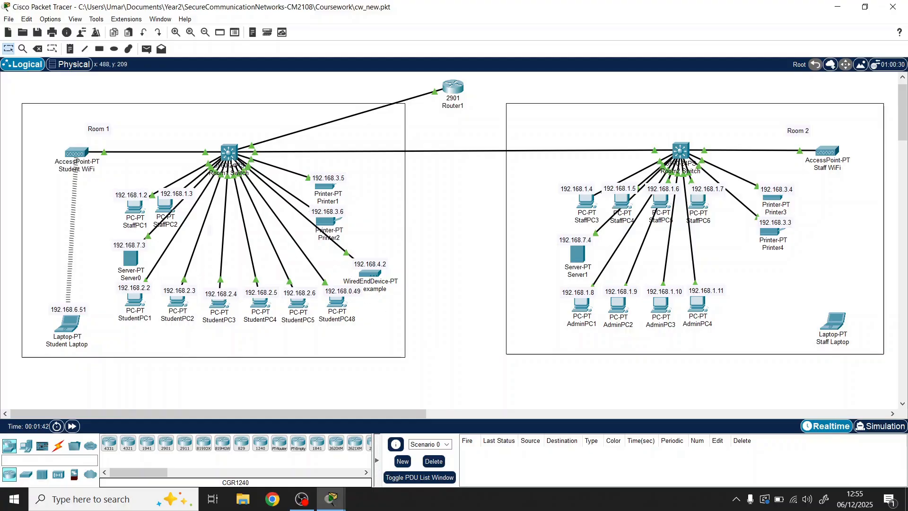
Request AdminPC4's IPv4 configuration through DHCP and close the device.
mouse_move(228, 163)
click(698, 308)
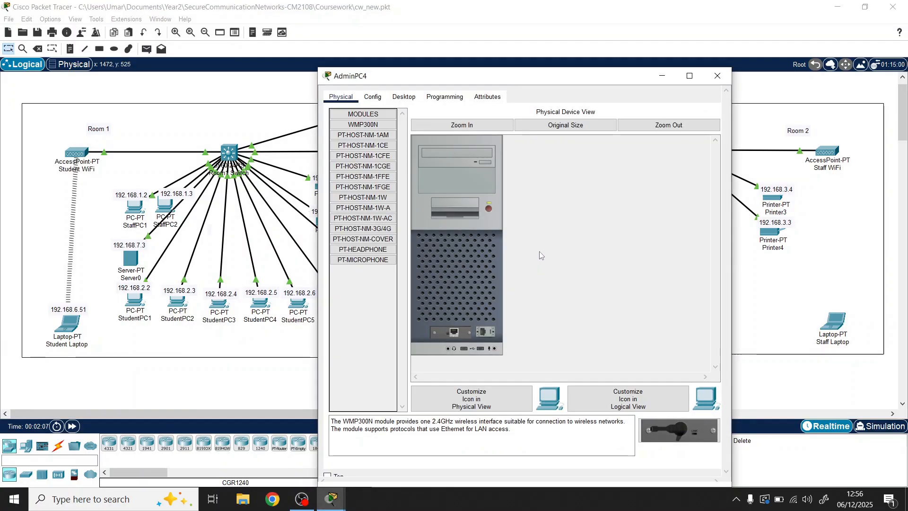
click(406, 97)
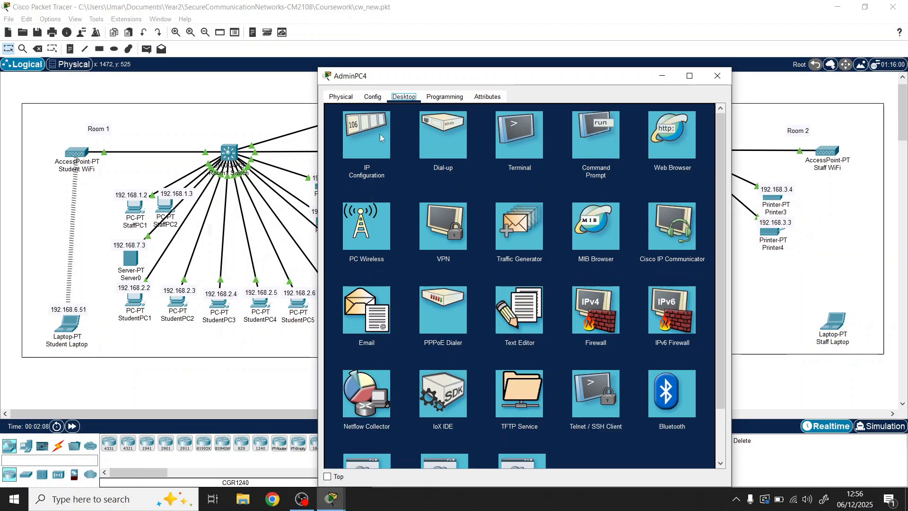
click(373, 140)
click(338, 152)
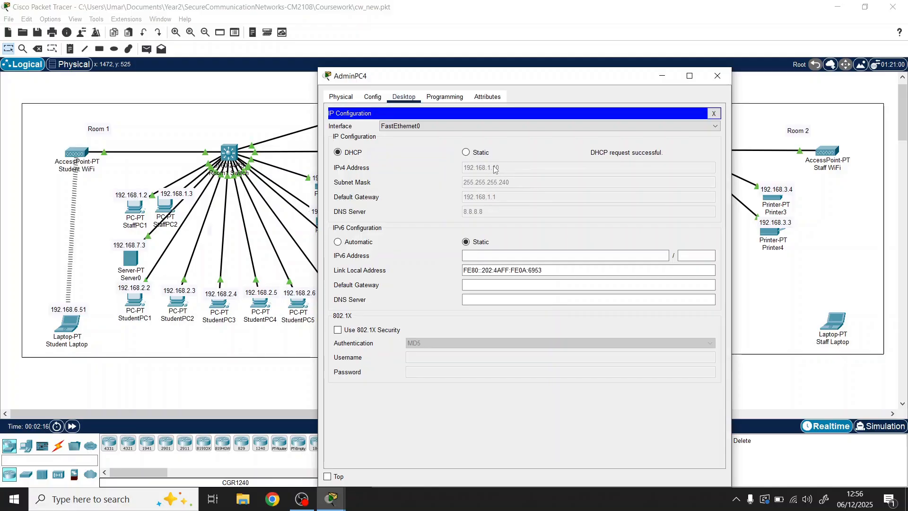
click(718, 76)
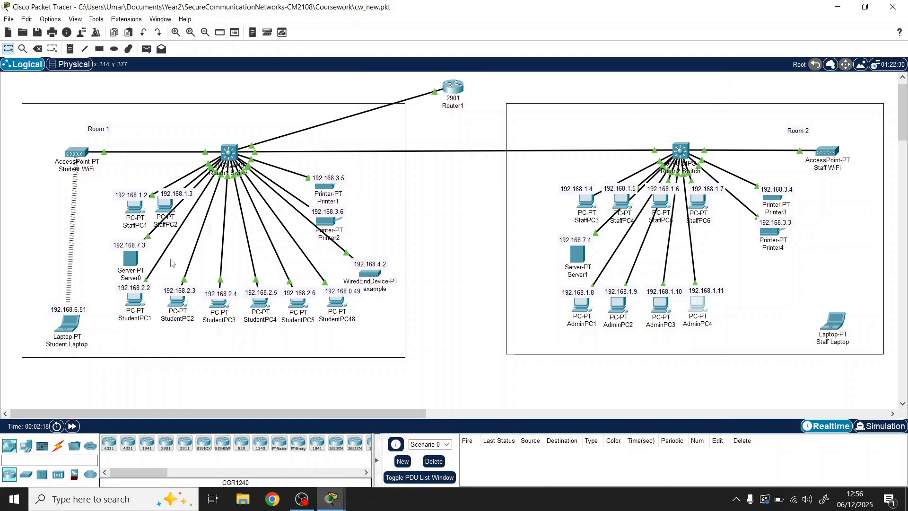
Ping StudentPC2 at 192.168.2.3 from StudentPC1's command prompt.
click(137, 307)
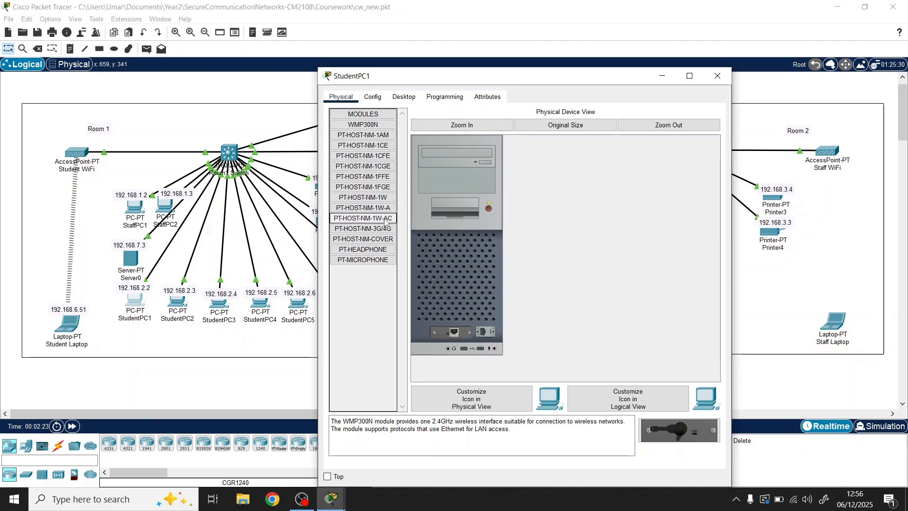
click(402, 96)
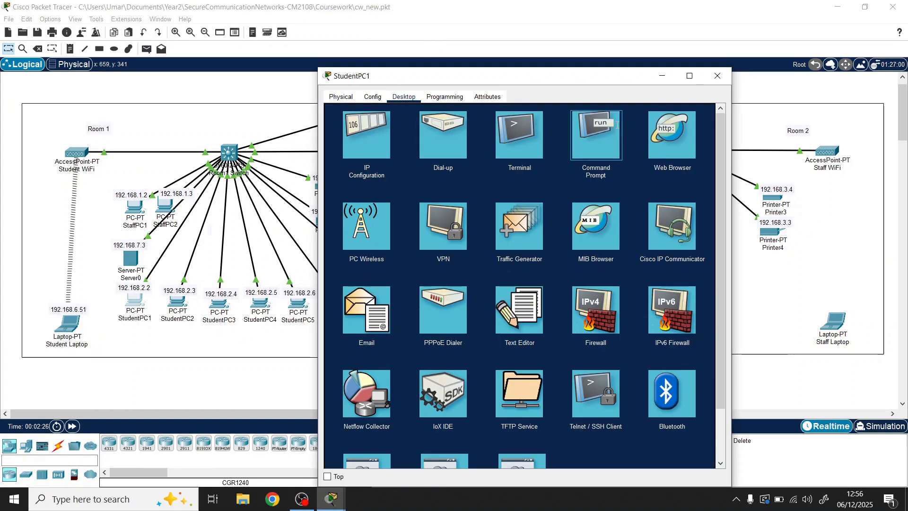
click(598, 132)
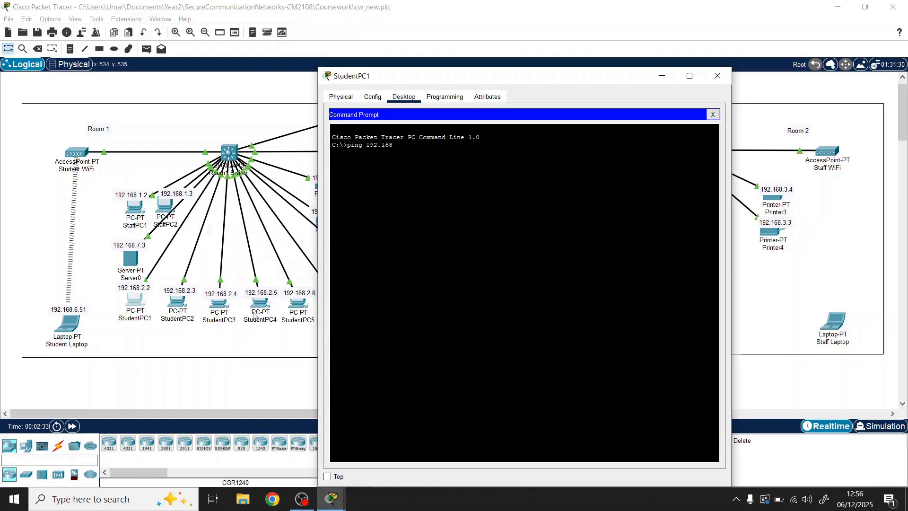
key(Return)
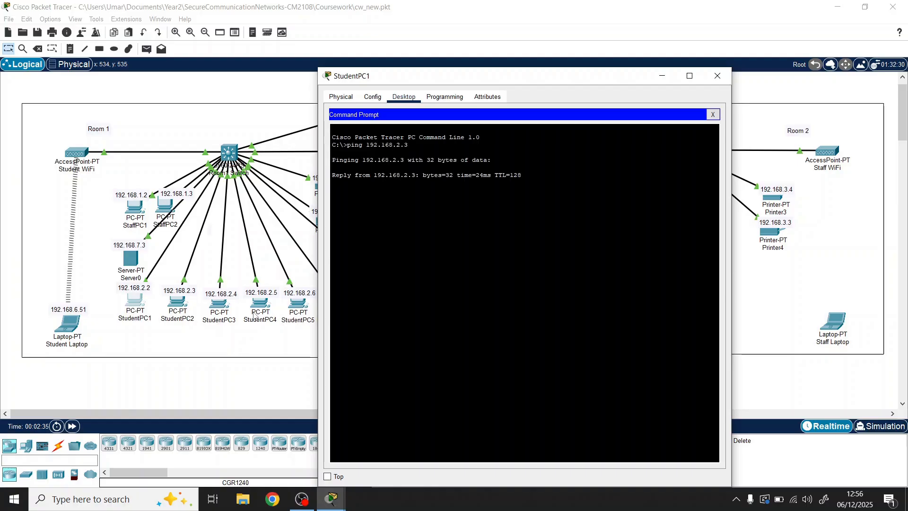
Ping the Student Laptop at 192.168.6.51 from StudentPC1.
key(Up)
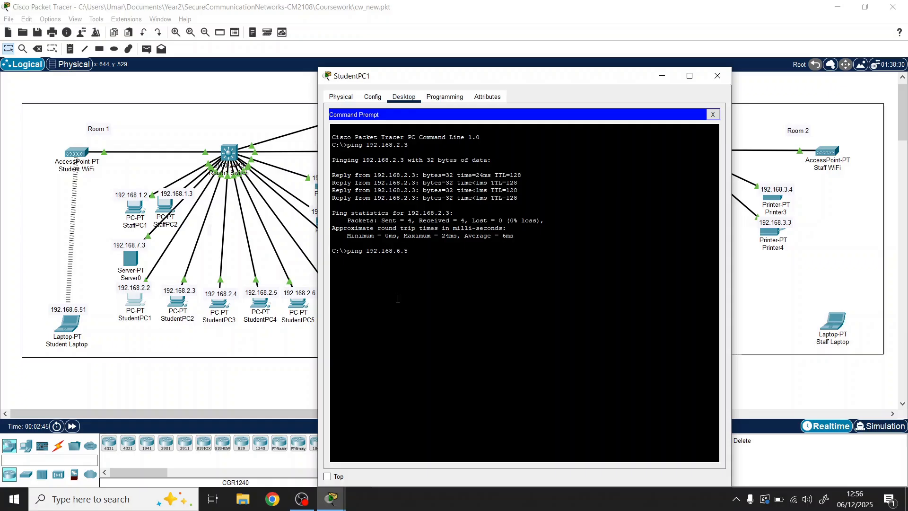
text(6.51)
key(Return)
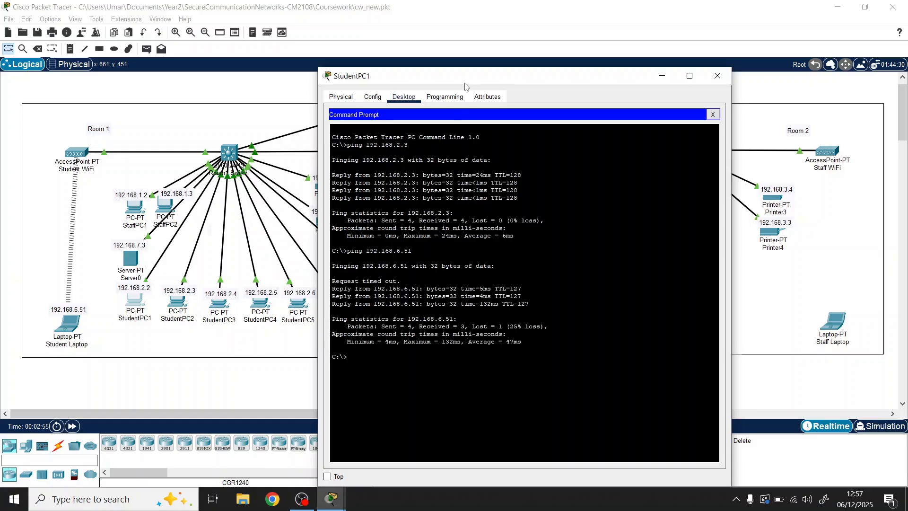
Ping Printer2 at 192.168.3.6 from StudentPC1, keeping the Room 1 devices in view.
drag(440, 75, 515, 66)
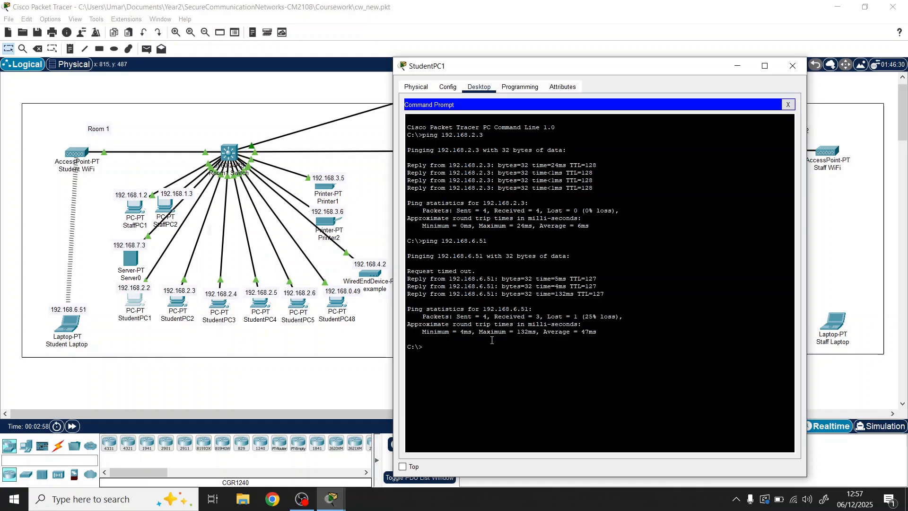
key(Up)
key(BackSpace)
key(BackSpace)
key(BackSpace)
key(BackSpace)
text(3.6)
key(Return)
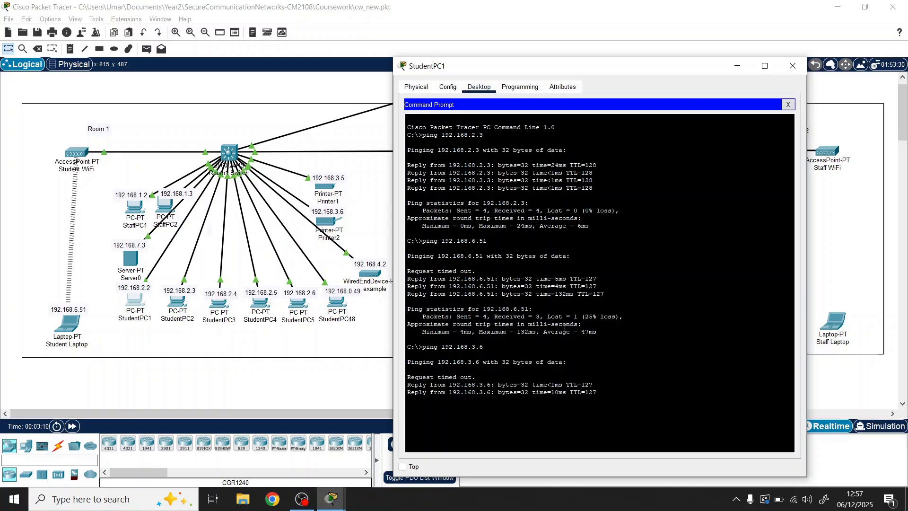
Uncover the Room 2 devices and ping StaffPC3 at 192.168.1.4 from StudentPC1.
drag(650, 71, 646, 44)
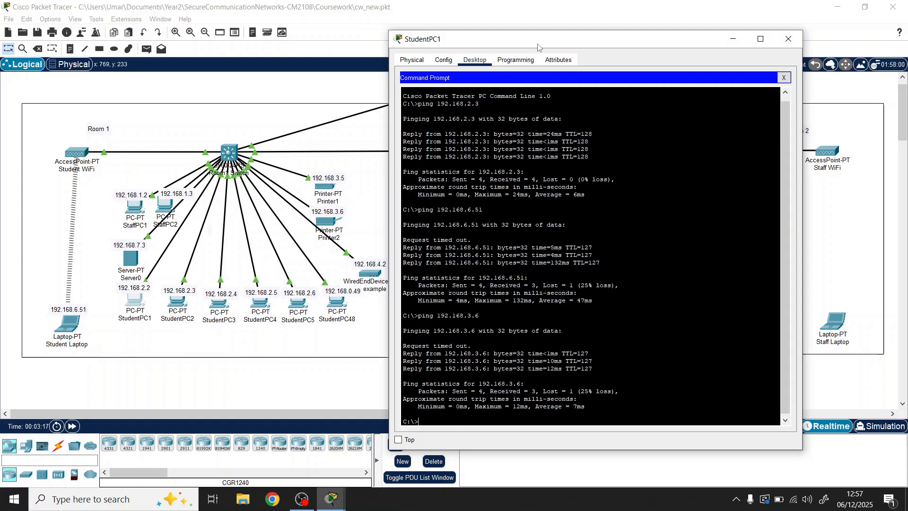
drag(538, 48, 241, 39)
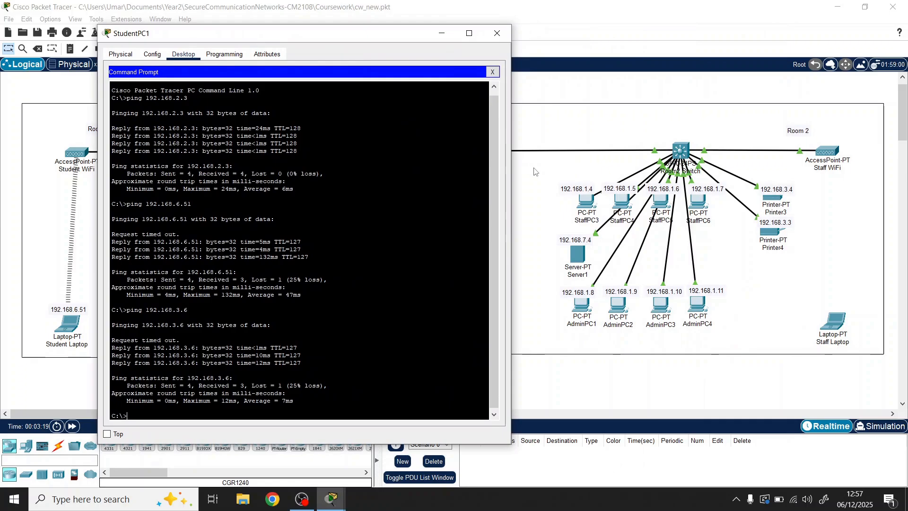
text(ping 192.168.1.4)
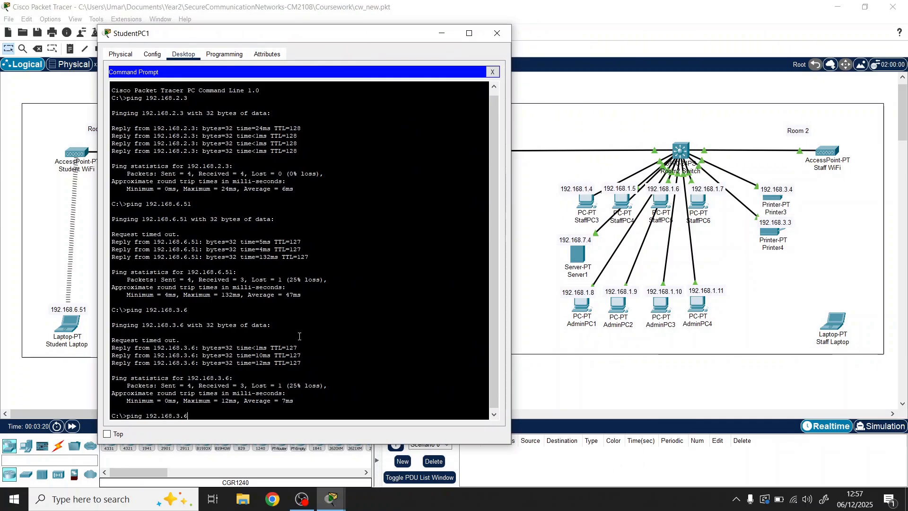
key(Return)
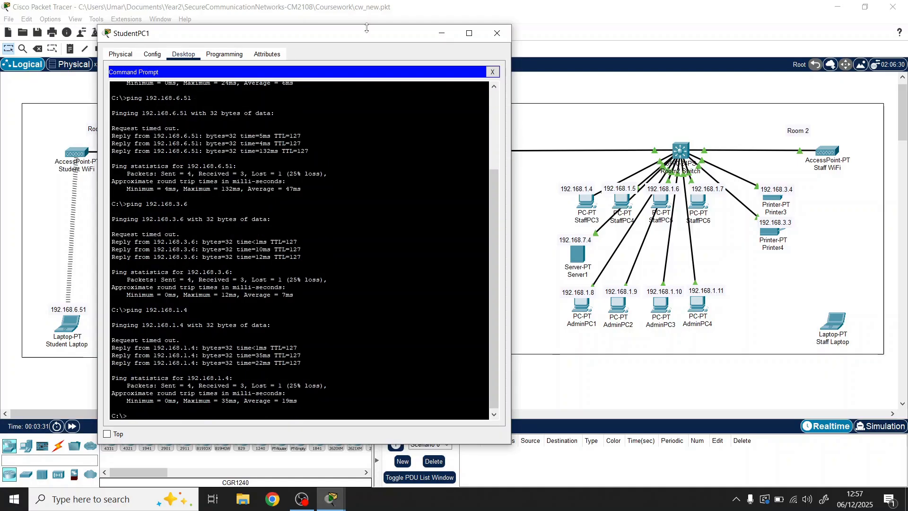
drag(362, 40, 644, 23)
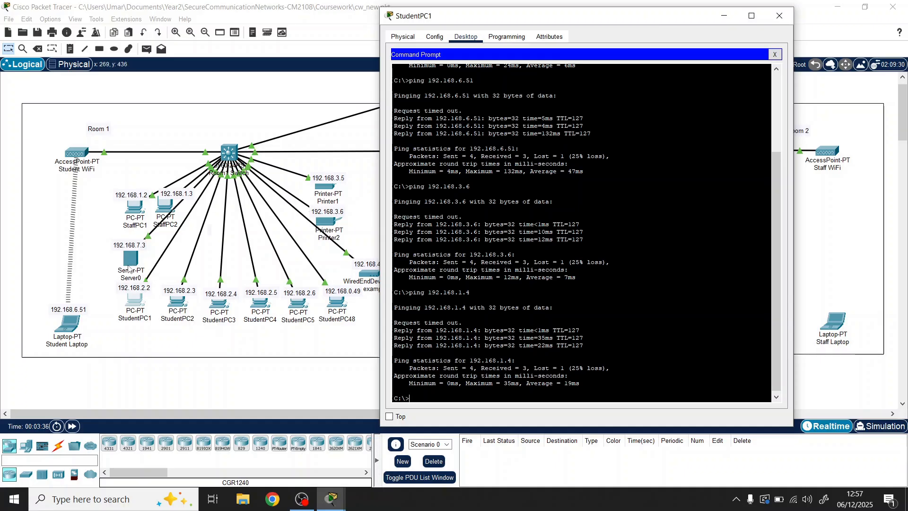
click(775, 53)
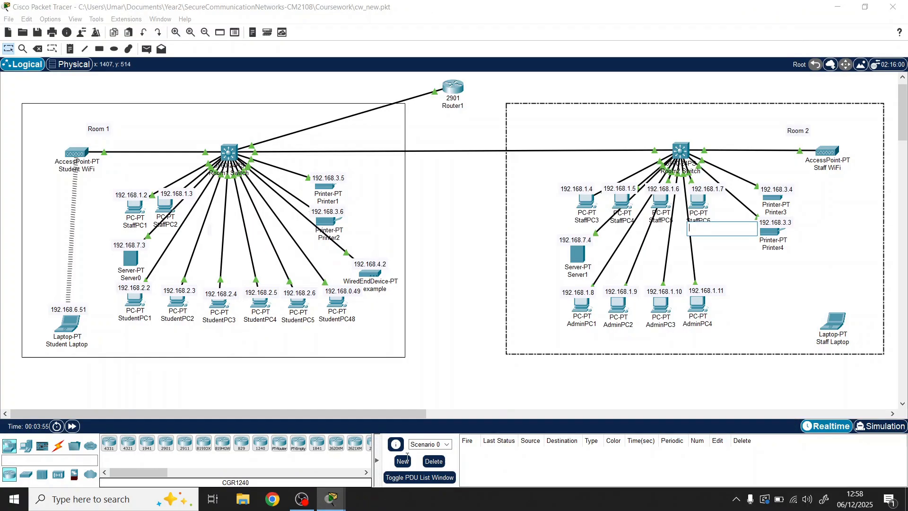
mouse_move(329, 507)
click(402, 418)
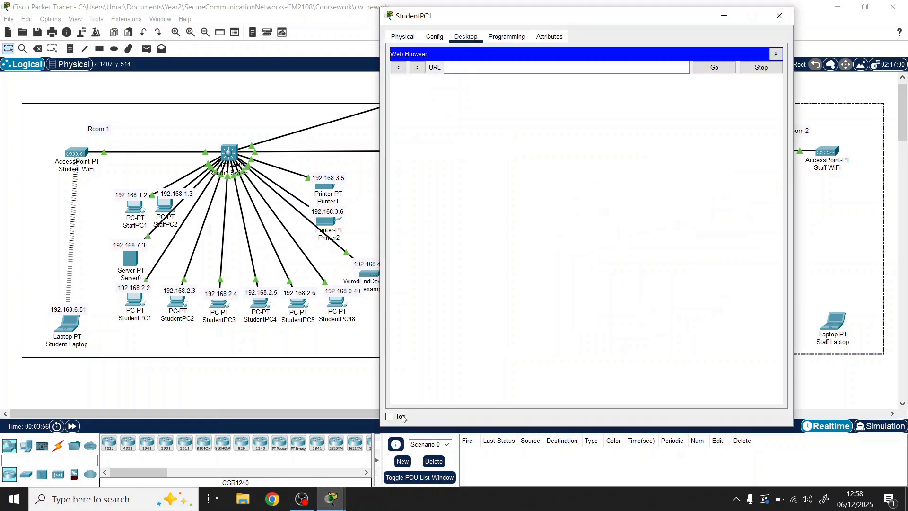
click(498, 67)
text(www.website.com)
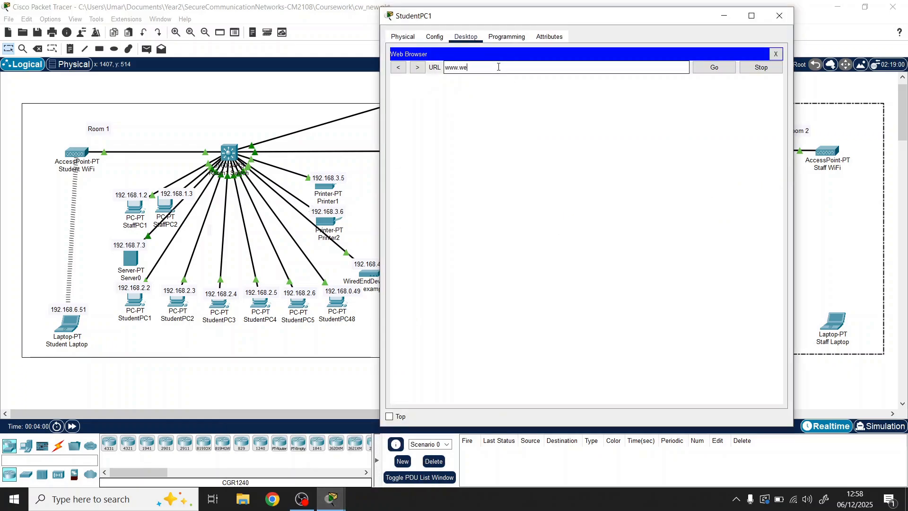
key(Return)
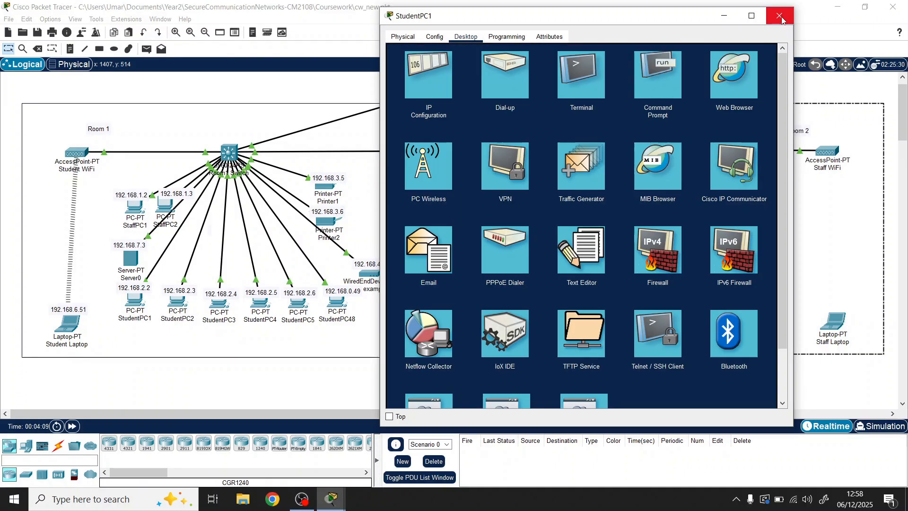
click(780, 17)
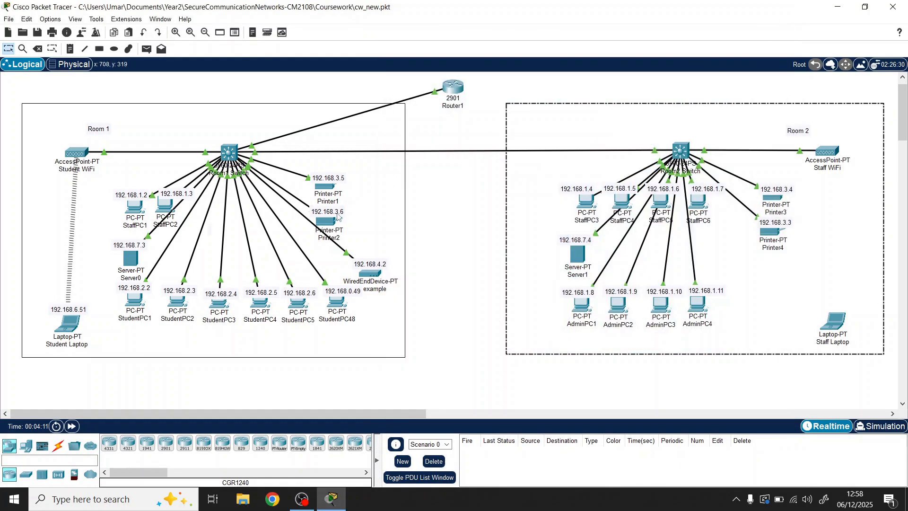
Nudge the wired IoT example device in Room 1 slightly and ping it at 192.168.4.2 from StudentPC1.
drag(374, 280, 380, 264)
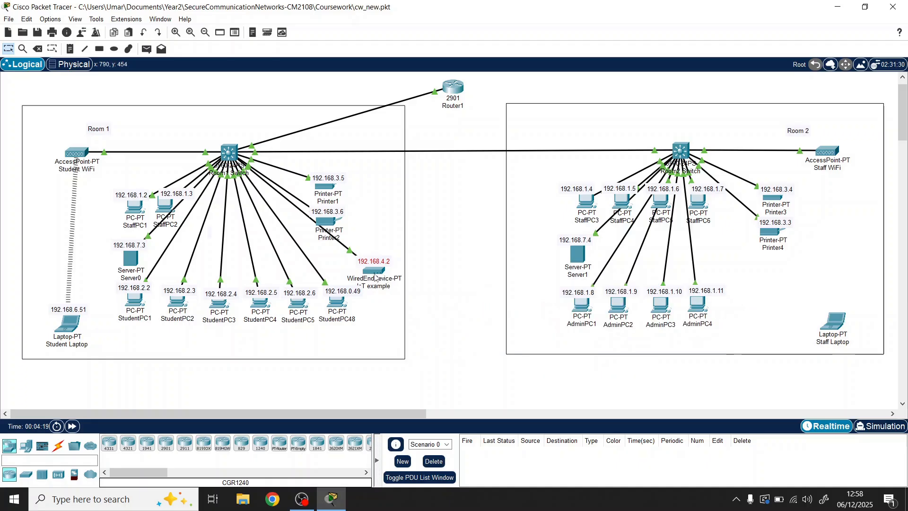
click(136, 304)
click(615, 144)
key(Up)
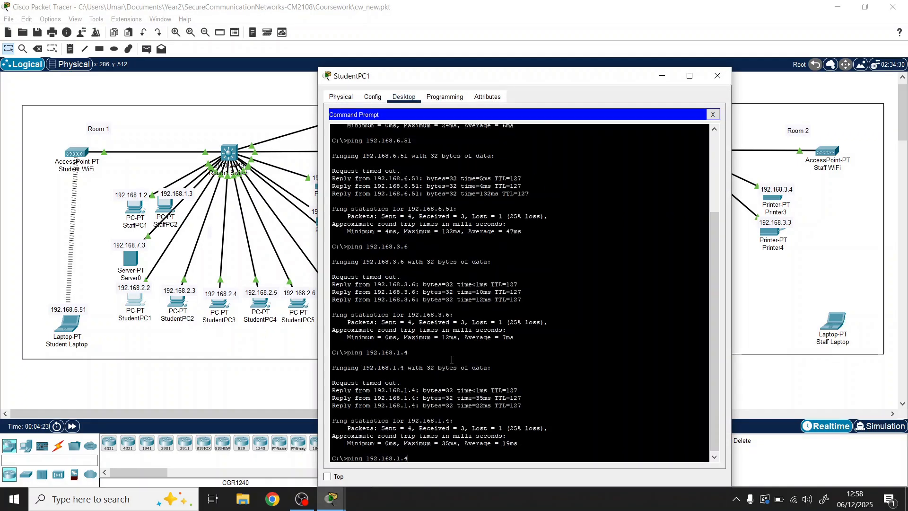
key(BackSpace)
text(4)
key(Return)
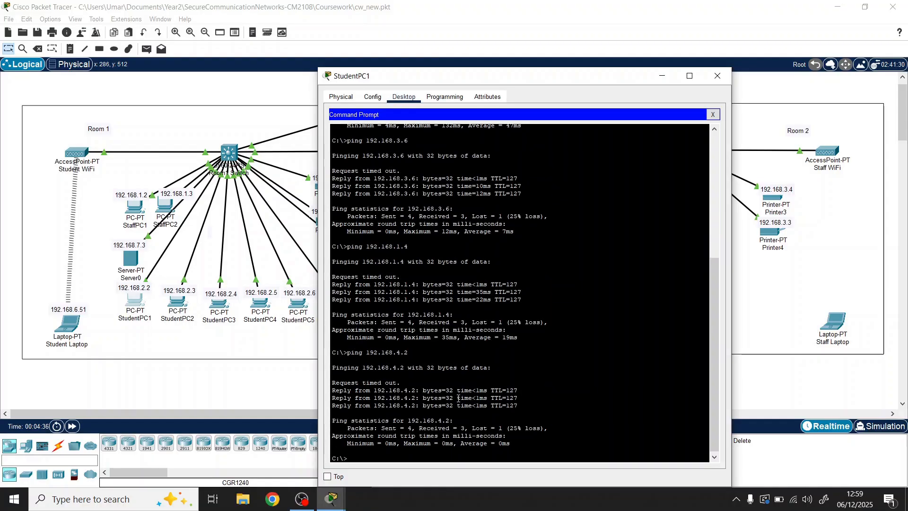
click(717, 75)
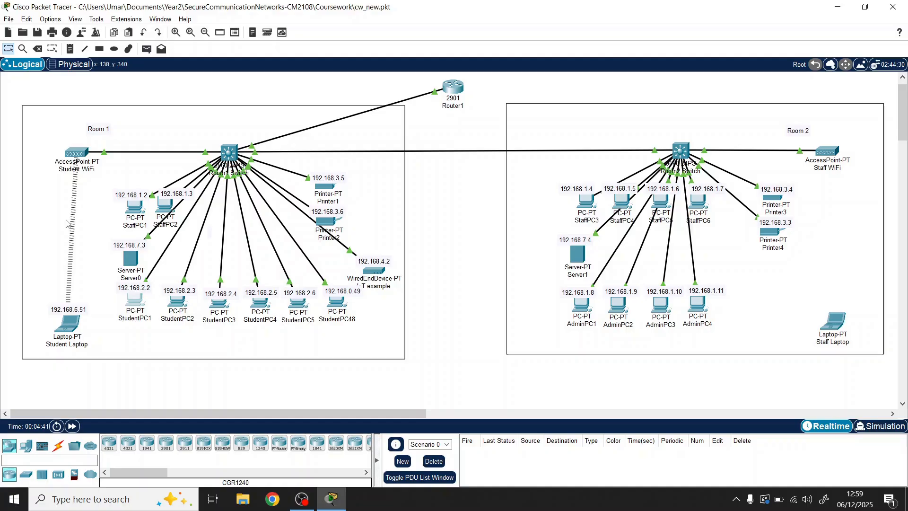
Connect the Staff Laptop to the StaffWiFi network using WPA2-Personal and the pre-shared key.
mouse_move(65, 312)
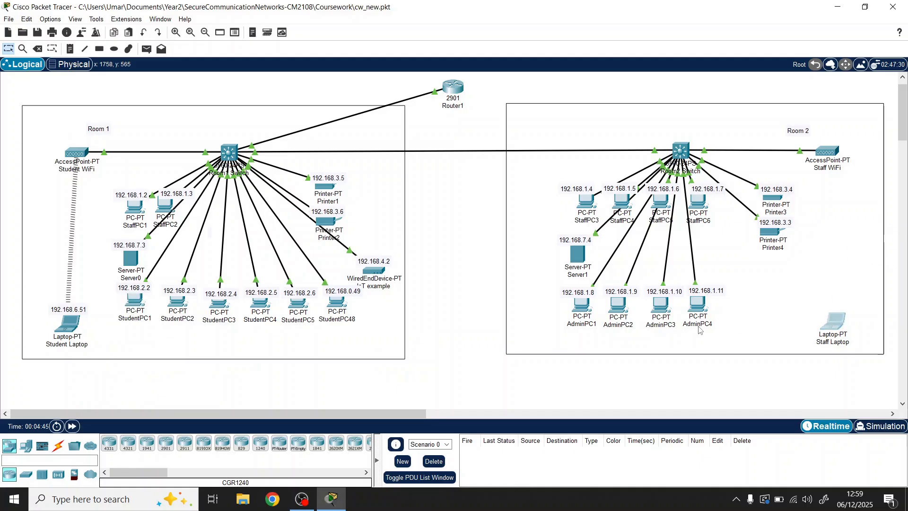
click(833, 326)
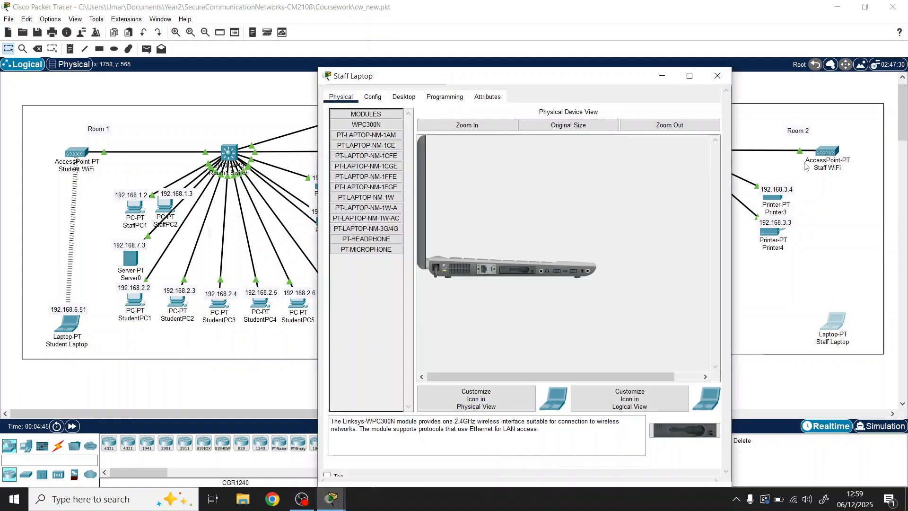
click(406, 98)
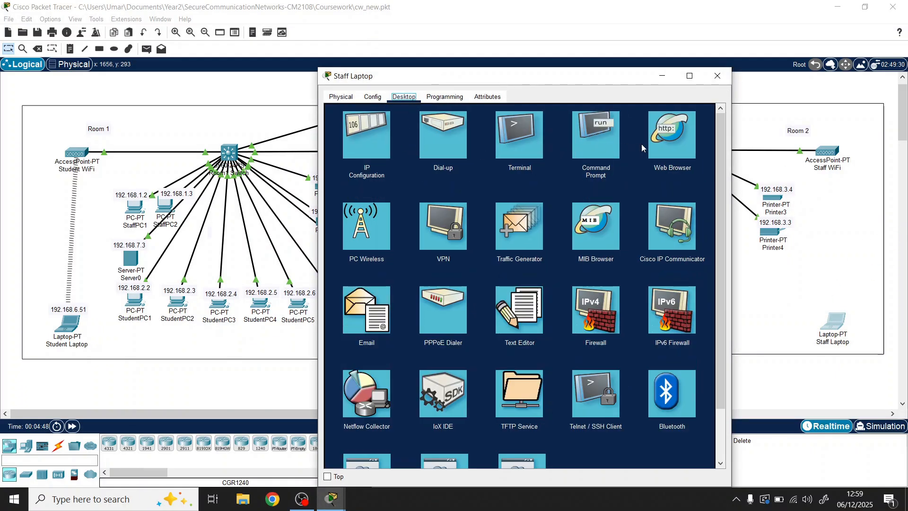
click(383, 224)
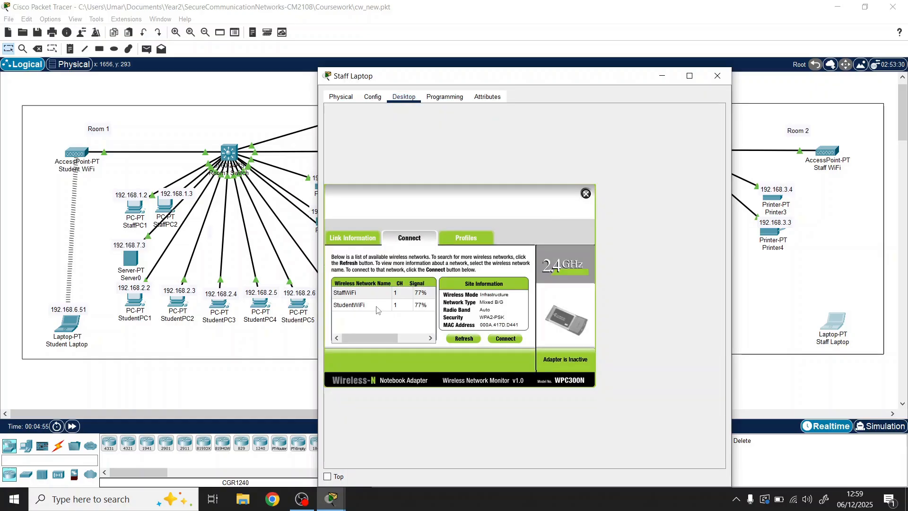
click(367, 293)
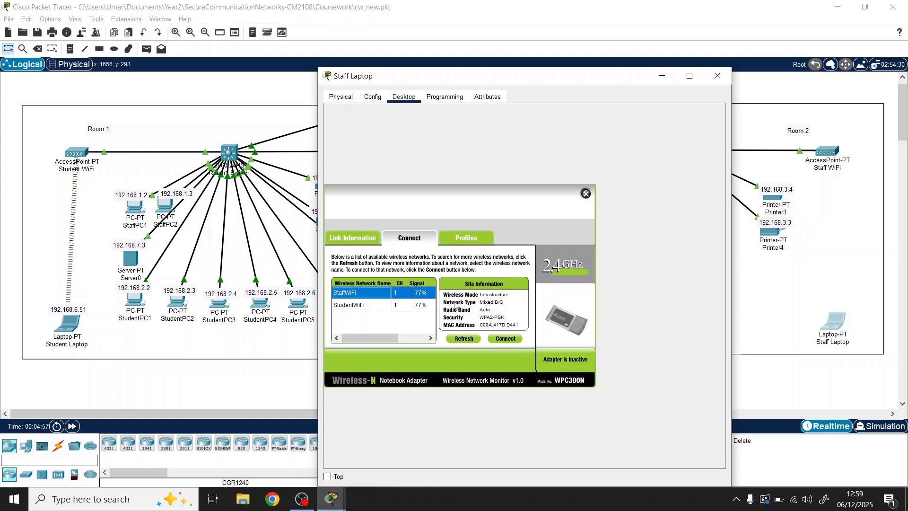
click(507, 339)
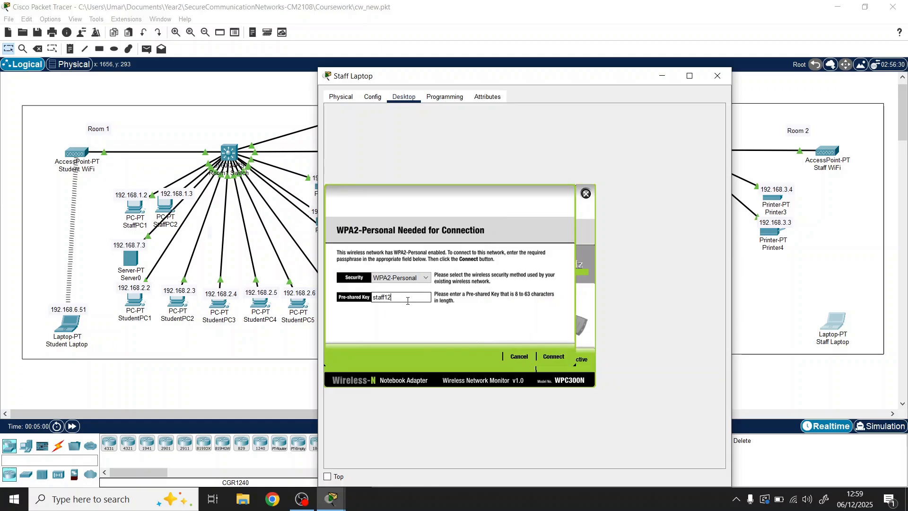
click(554, 358)
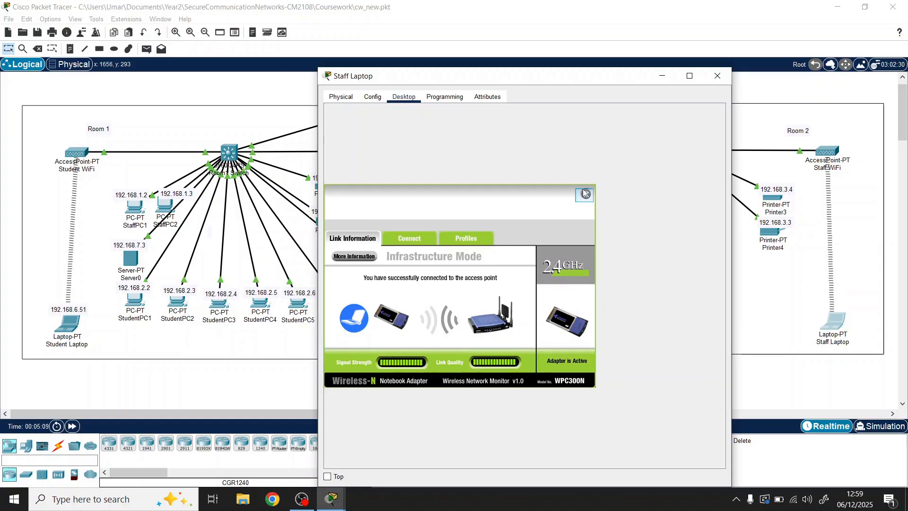
click(585, 194)
click(718, 76)
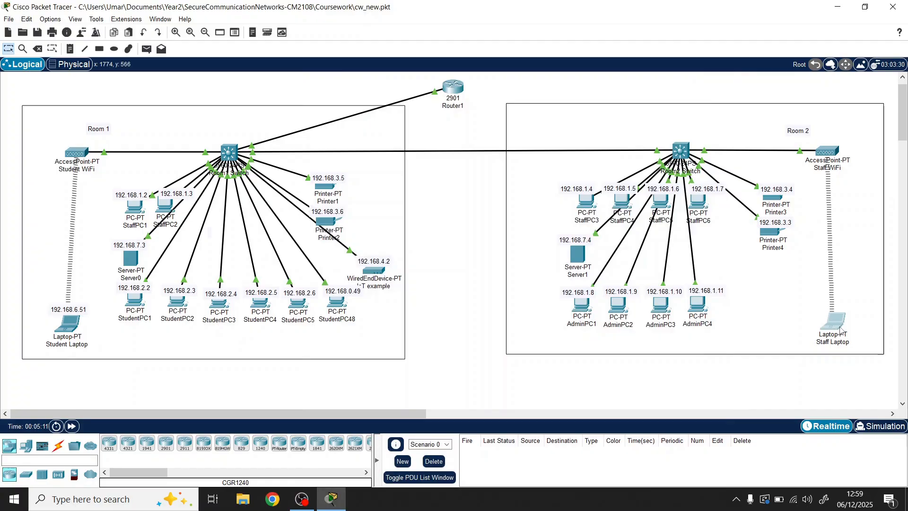